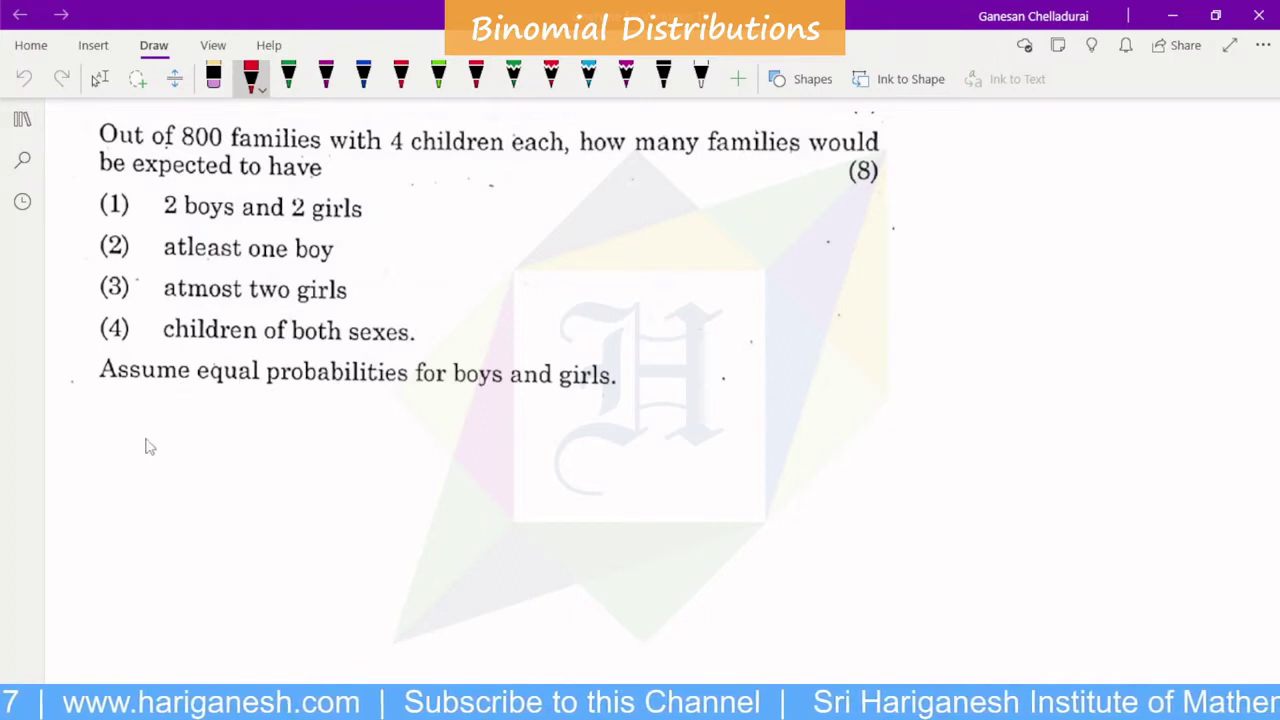
Handwrite a red 'Sol:-' label below the question and underline it twice
mouse_move(87, 421)
mouse_down()
mouse_move(75, 440)
mouse_move(152, 426)
mouse_up()
drag(75, 452, 128, 448)
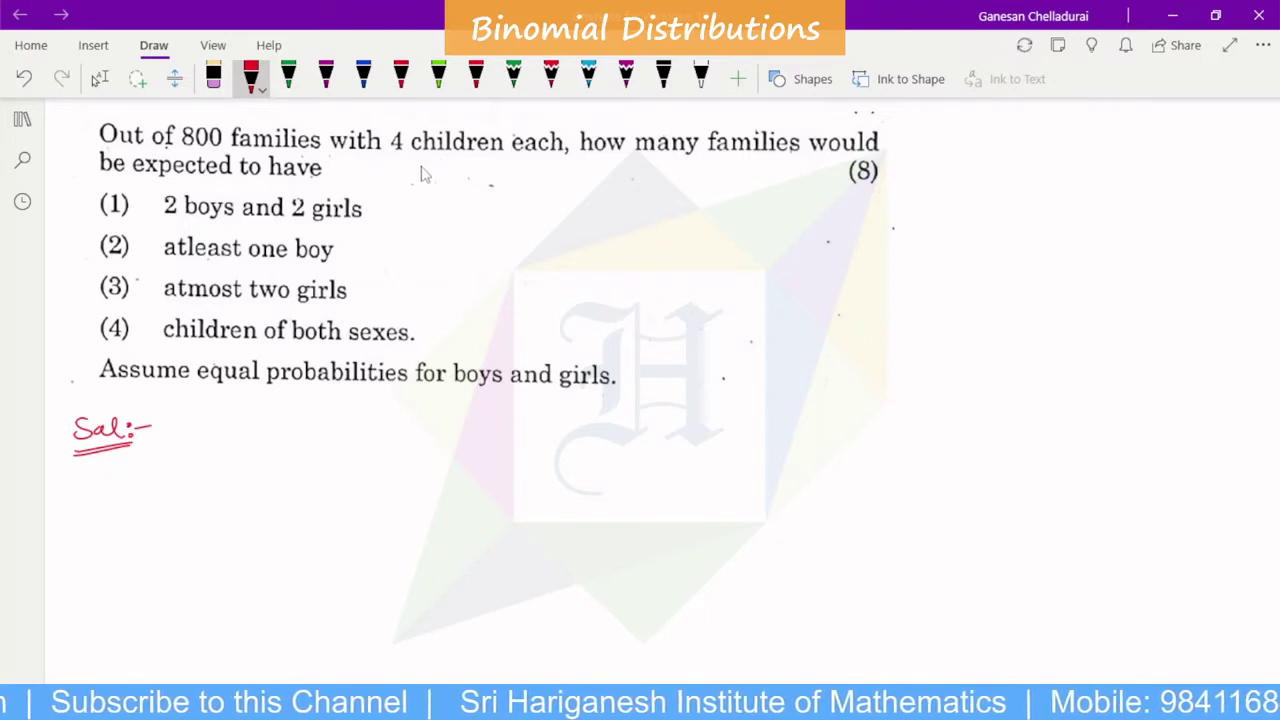
Underline the 4 in '4 children' in red, then write 'N = 800, n = 4' in green beside Sol
drag(390, 154, 410, 157)
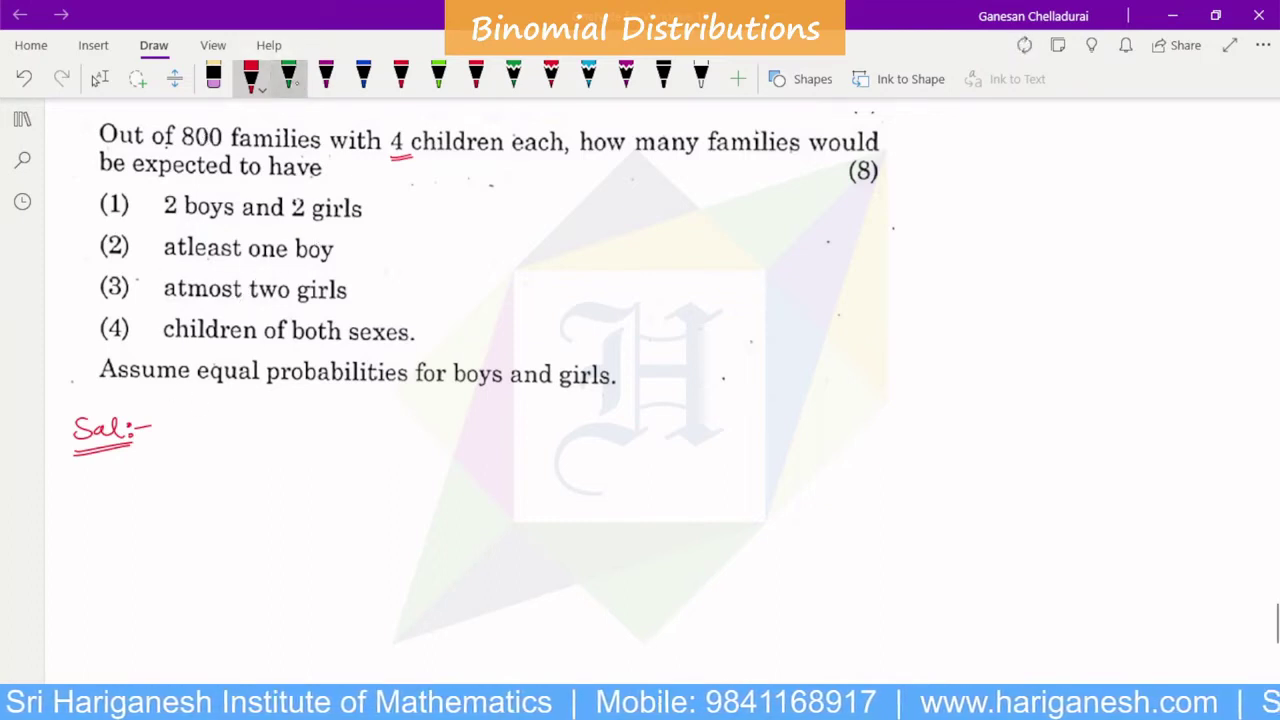
click(288, 76)
mouse_move(242, 446)
mouse_down()
mouse_move(262, 426)
mouse_move(322, 440)
mouse_up()
mouse_move(352, 430)
mouse_down()
mouse_move(390, 452)
mouse_move(458, 440)
mouse_up()
mouse_move(468, 431)
mouse_down()
mouse_move(536, 436)
mouse_move(528, 446)
mouse_up()
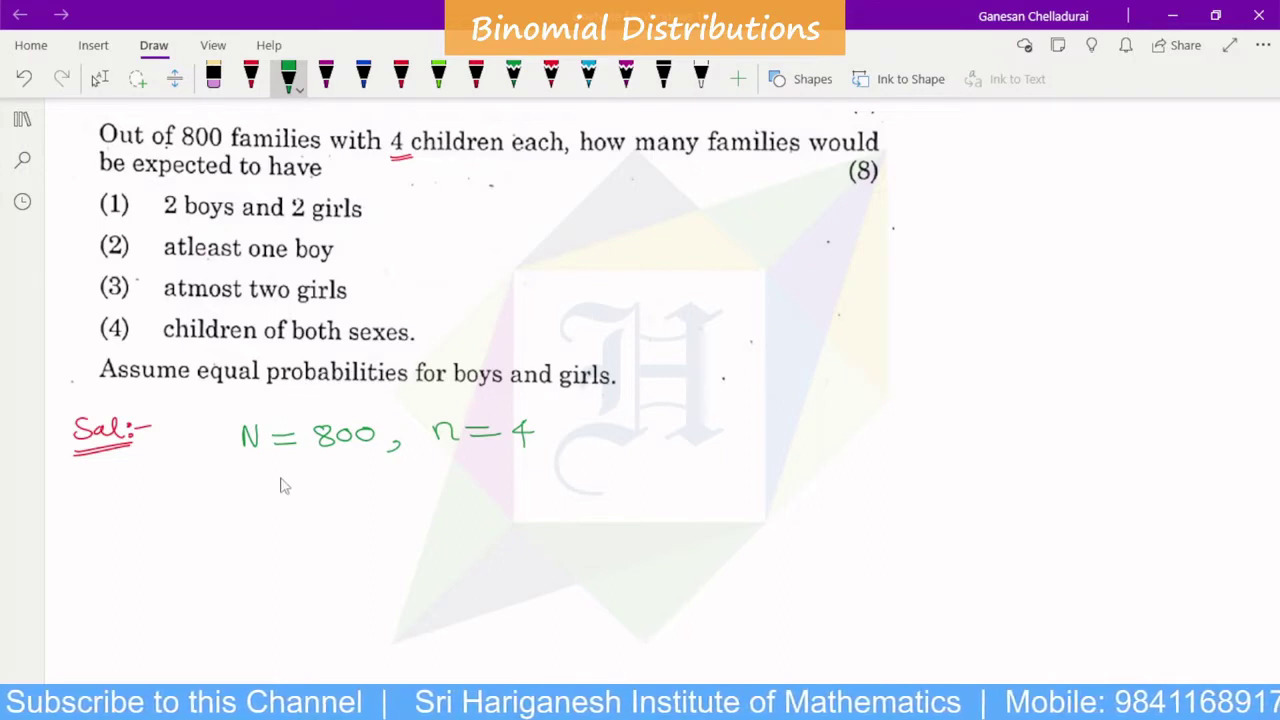
Write 'p = 1/2, q = 1/2' in green below N = 800
mouse_move(287, 476)
mouse_down()
mouse_move(291, 492)
mouse_move(350, 494)
mouse_up()
mouse_move(378, 476)
mouse_down()
mouse_move(396, 491)
mouse_move(378, 514)
mouse_move(437, 502)
mouse_move(500, 514)
mouse_move(556, 489)
mouse_up()
drag(532, 501, 611, 493)
drag(591, 501, 611, 515)
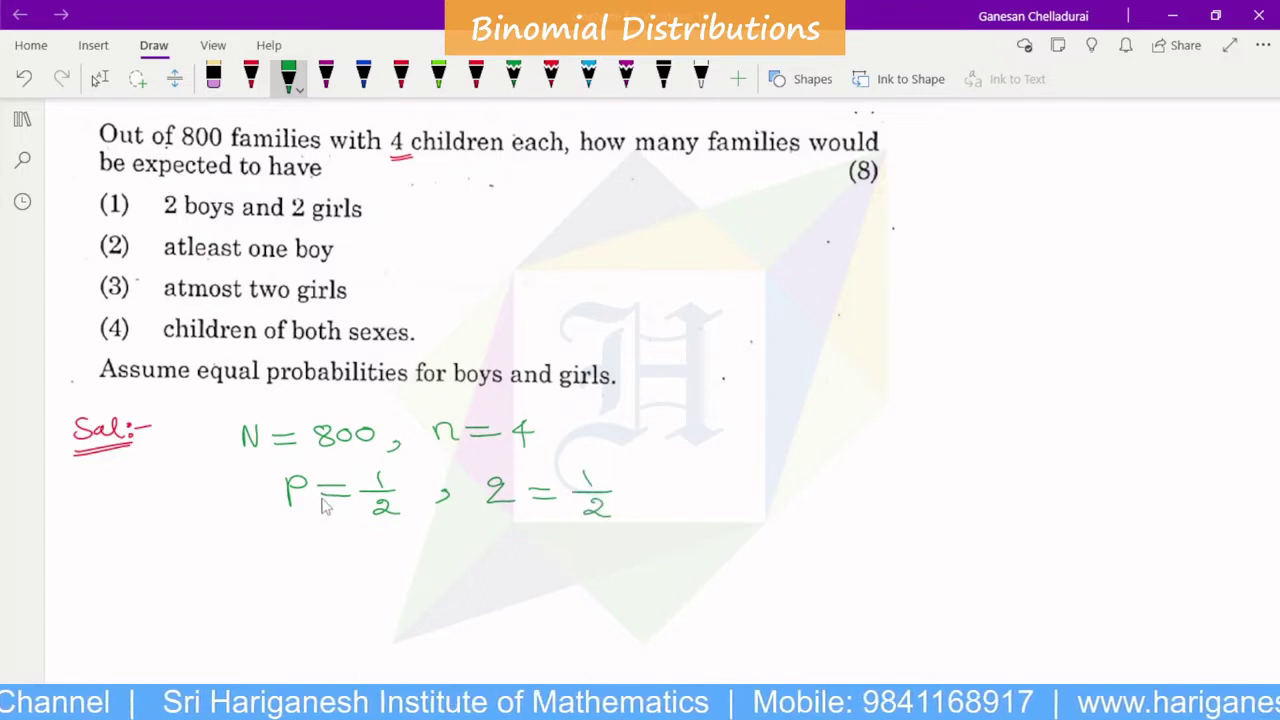
click(251, 75)
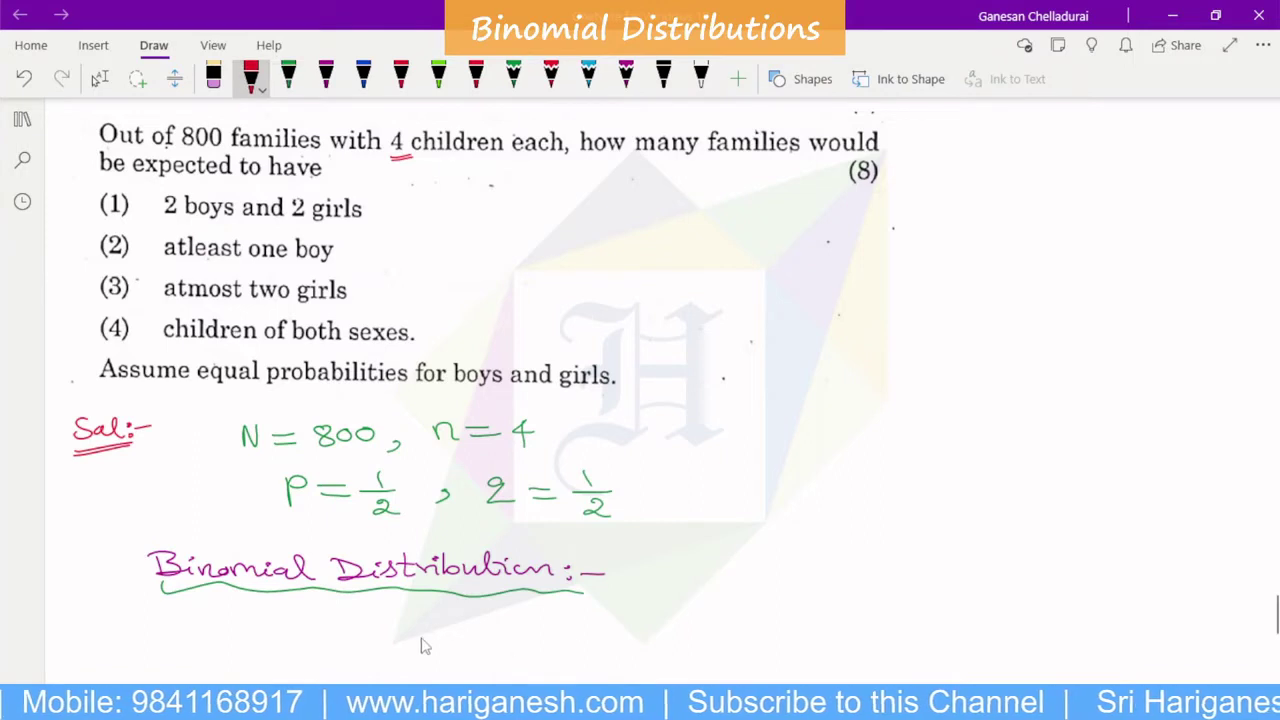
Write the general binomial formula P(X=x) = nCx p^x q^(n−x) in red
scroll(437, 487, down, 4)
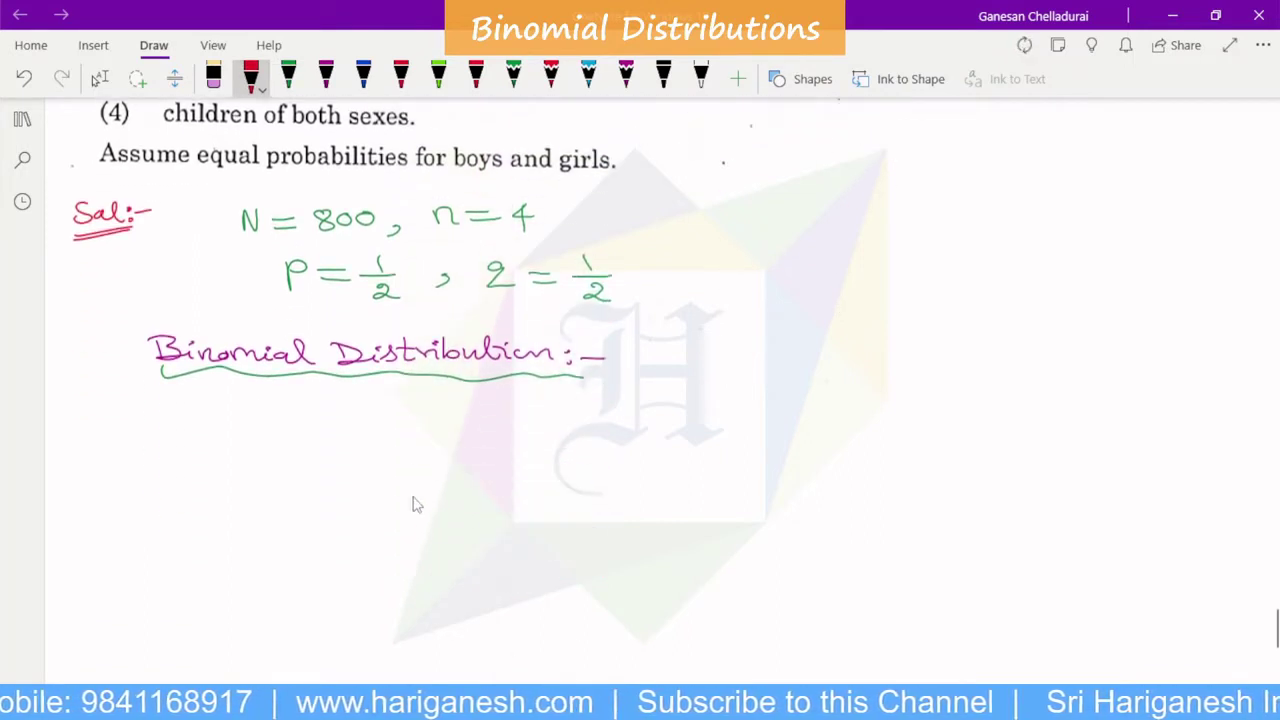
drag(245, 420, 246, 458)
mouse_move(245, 422)
mouse_down()
mouse_move(246, 460)
mouse_move(249, 434)
mouse_move(384, 452)
mouse_up()
mouse_move(428, 432)
mouse_down()
mouse_move(567, 454)
mouse_move(581, 439)
mouse_move(586, 470)
mouse_up()
mouse_move(588, 432)
mouse_down()
mouse_move(622, 414)
mouse_move(663, 426)
mouse_move(649, 452)
mouse_move(686, 432)
mouse_move(675, 417)
mouse_move(734, 416)
mouse_move(764, 462)
mouse_up()
Add the range x = 0, 1, 2 … n after the formula
mouse_move(804, 442)
mouse_down()
mouse_move(824, 466)
mouse_move(808, 466)
mouse_up()
mouse_move(856, 440)
mouse_down()
mouse_move(882, 440)
mouse_move(884, 452)
mouse_move(912, 442)
mouse_up()
drag(926, 446, 932, 456)
drag(942, 448, 938, 458)
drag(954, 444, 986, 452)
drag(992, 452, 1018, 452)
drag(1030, 440, 1048, 452)
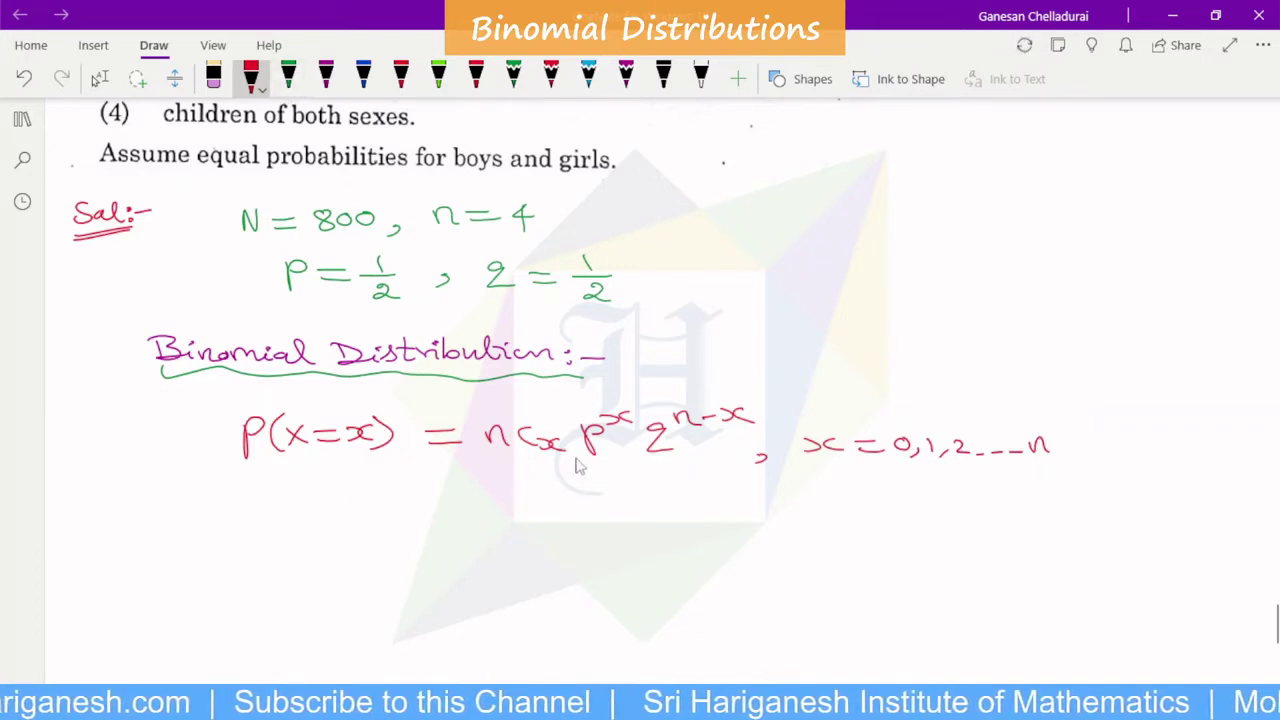
Begin the substituted form with P(X=x) = 4Cx on the next line
mouse_move(195, 532)
mouse_down()
mouse_move(195, 562)
mouse_move(200, 548)
mouse_move(256, 558)
mouse_up()
drag(256, 538, 240, 558)
drag(264, 540, 290, 551)
drag(306, 532, 336, 556)
mouse_move(334, 532)
mouse_down()
mouse_move(401, 547)
mouse_move(464, 546)
mouse_move(478, 527)
mouse_move(495, 542)
mouse_move(482, 550)
mouse_move(510, 525)
mouse_move(552, 552)
mouse_up()
drag(552, 534, 528, 552)
Complete the substitution with (1/2)^x (1/2)^(4−x)
mouse_move(576, 512)
mouse_down()
mouse_move(570, 548)
mouse_move(597, 525)
mouse_up()
drag(588, 530, 624, 546)
drag(632, 502, 648, 516)
mouse_move(648, 502)
mouse_down()
mouse_move(632, 516)
mouse_move(664, 546)
mouse_up()
mouse_move(699, 514)
mouse_down()
mouse_move(712, 550)
mouse_move(742, 508)
mouse_up()
drag(738, 496, 738, 516)
drag(747, 507, 779, 512)
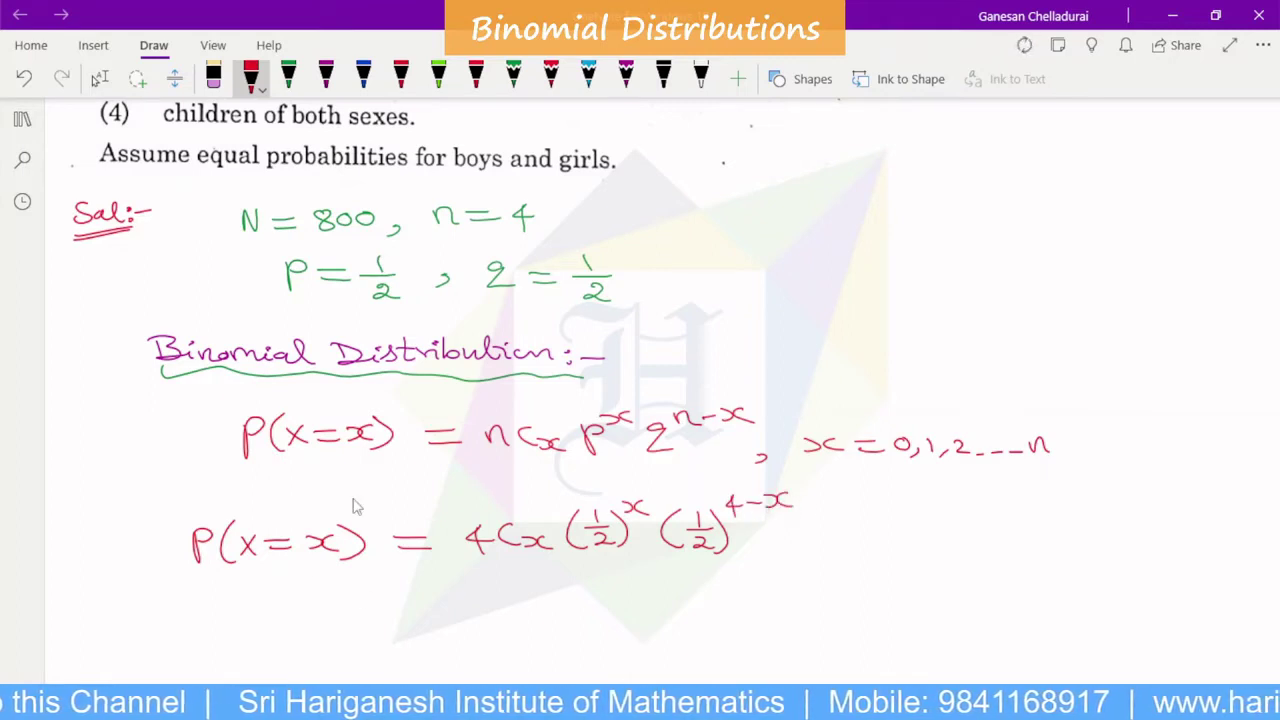
scroll(352, 505, down, 3)
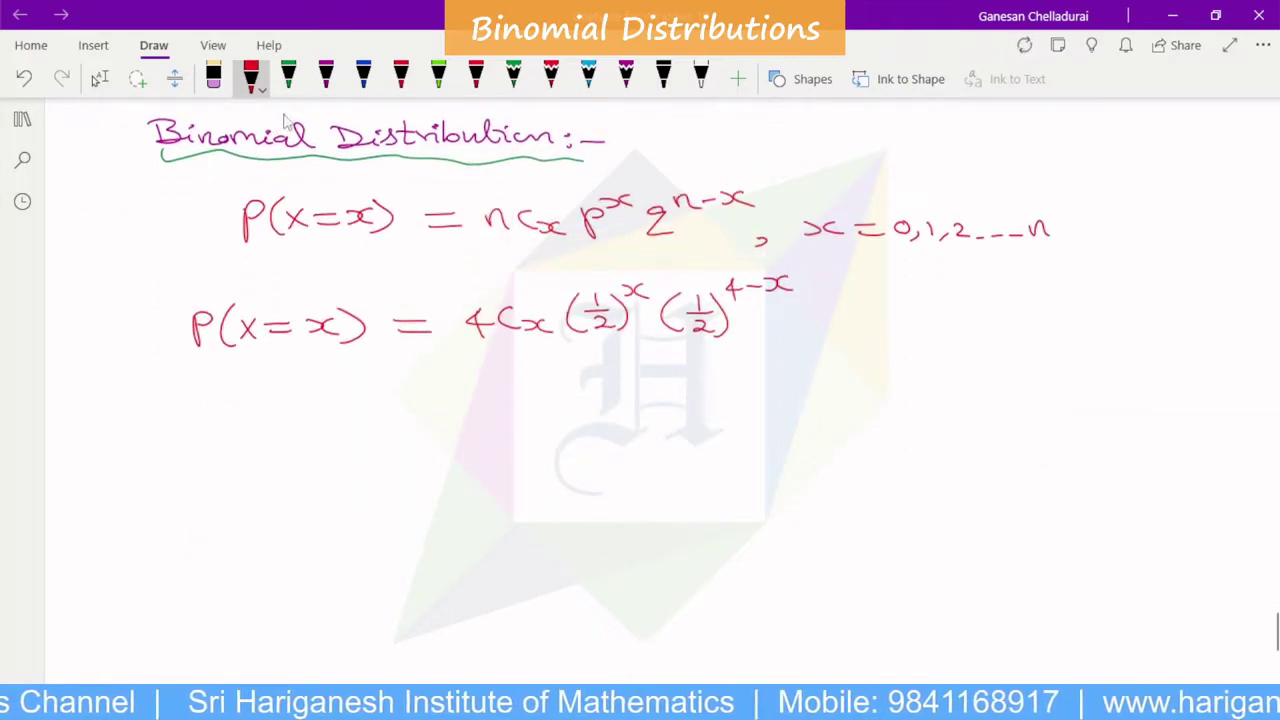
Write P(x=2) in red beneath the '(1) 2 Boys and 2 Girls:-' heading
click(288, 76)
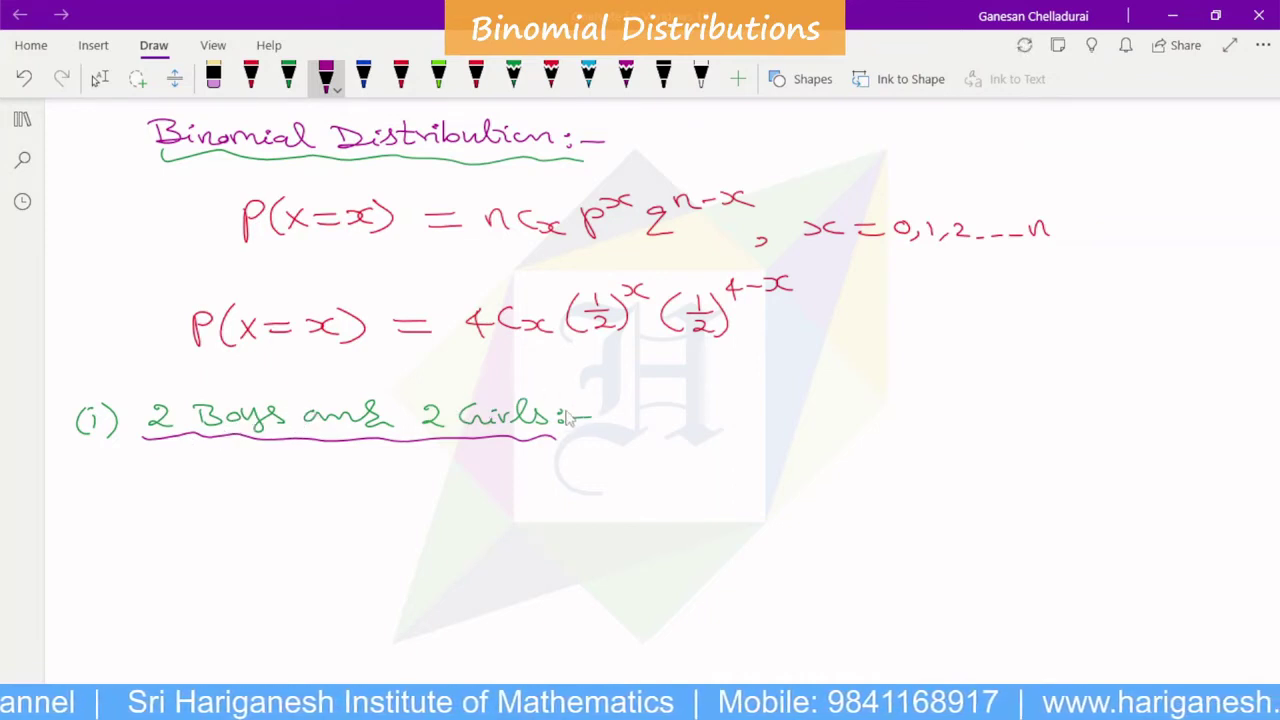
click(251, 79)
drag(148, 493, 150, 522)
mouse_move(152, 490)
mouse_down()
mouse_move(178, 520)
mouse_move(212, 515)
mouse_up()
mouse_move(212, 500)
mouse_down()
mouse_move(198, 515)
mouse_move(240, 502)
mouse_up()
drag(222, 512, 272, 520)
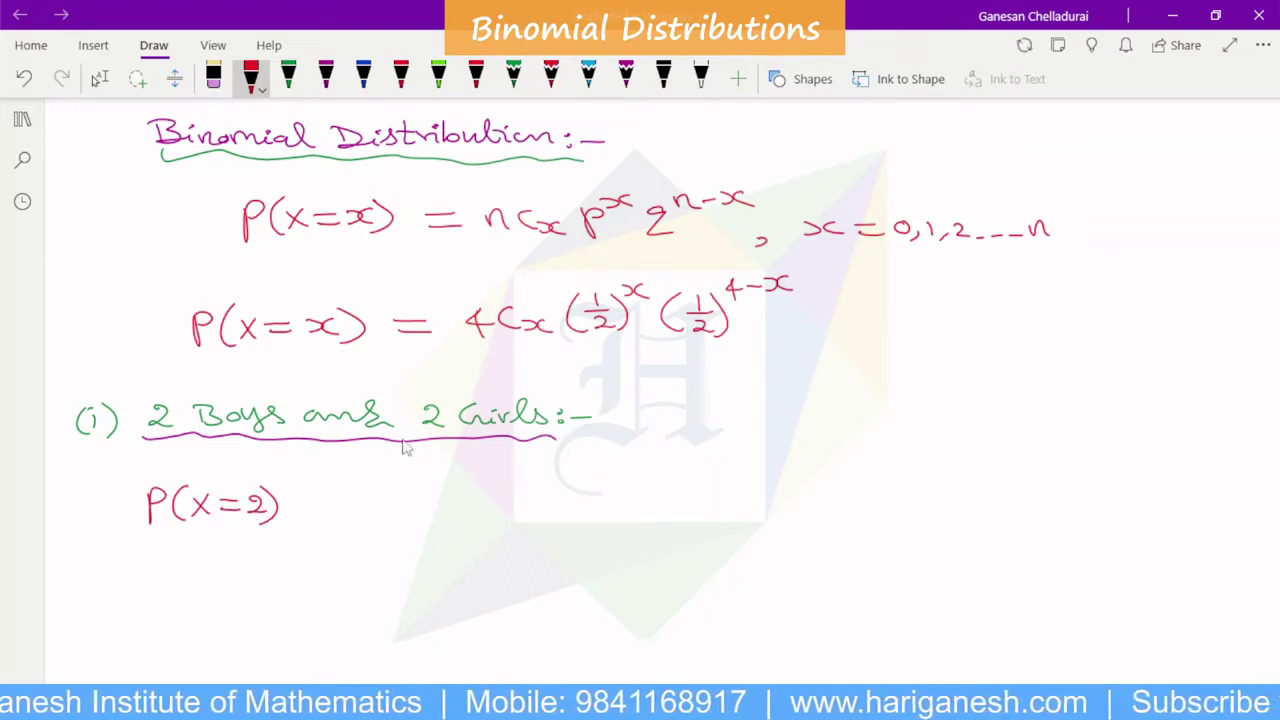
Expand P(x=2) as = 4C2 (1/2)^2 (1/2)^(4−2)
drag(308, 500, 345, 513)
drag(398, 490, 403, 516)
mouse_move(437, 491)
mouse_down()
mouse_move(428, 497)
mouse_move(450, 518)
mouse_move(480, 524)
mouse_up()
mouse_move(514, 486)
mouse_down()
mouse_move(541, 504)
mouse_move(534, 522)
mouse_up()
mouse_move(545, 484)
mouse_down()
mouse_move(549, 522)
mouse_move(574, 497)
mouse_move(585, 527)
mouse_up()
mouse_move(628, 484)
mouse_down()
mouse_move(646, 503)
mouse_move(638, 521)
mouse_move(652, 523)
mouse_up()
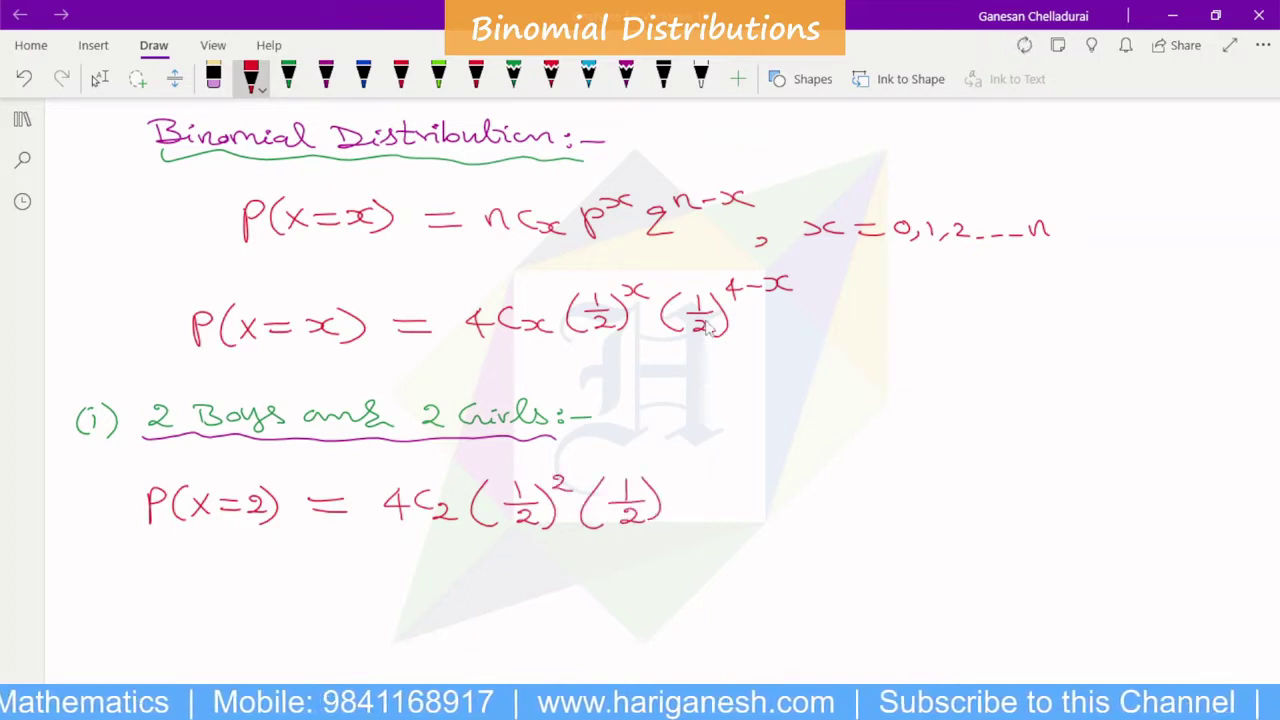
mouse_move(667, 458)
mouse_down()
mouse_move(672, 480)
mouse_move(701, 467)
mouse_up()
drag(713, 462, 731, 474)
Simplify on the next line to = 6(1/4)(1/4)
mouse_move(314, 592)
mouse_down()
mouse_move(346, 591)
mouse_move(347, 603)
mouse_up()
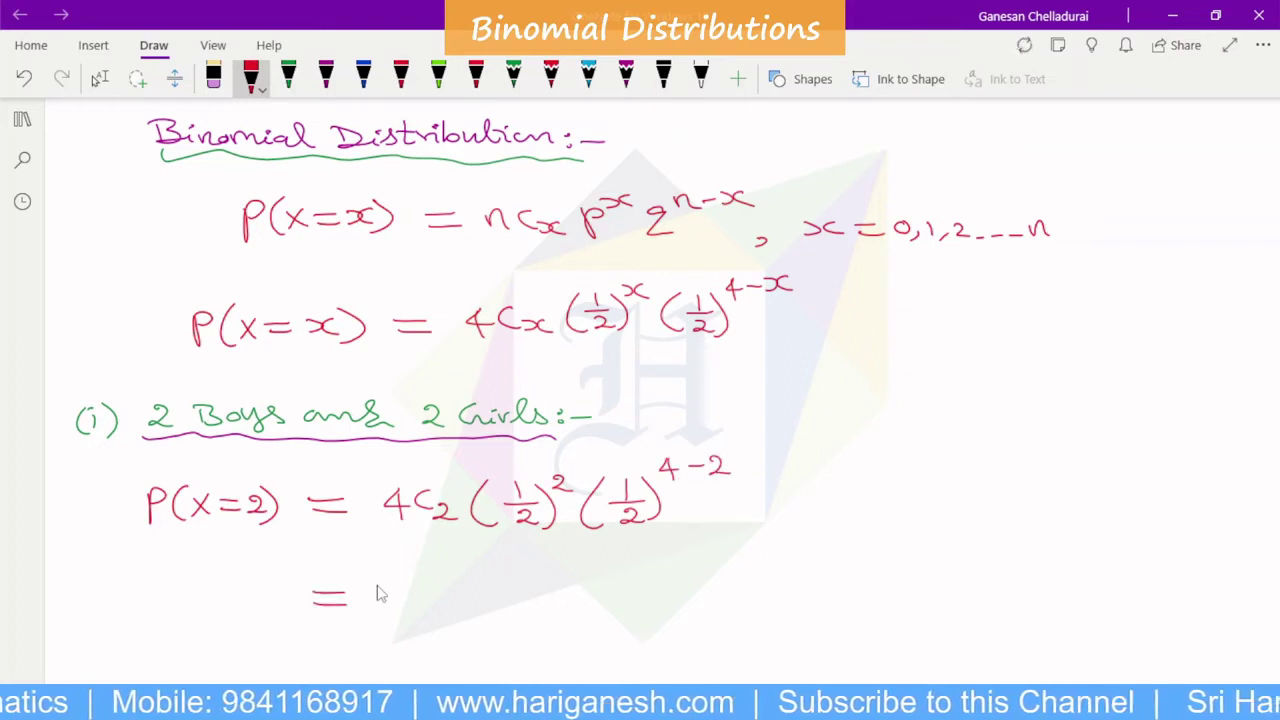
scroll(366, 588, down, 5)
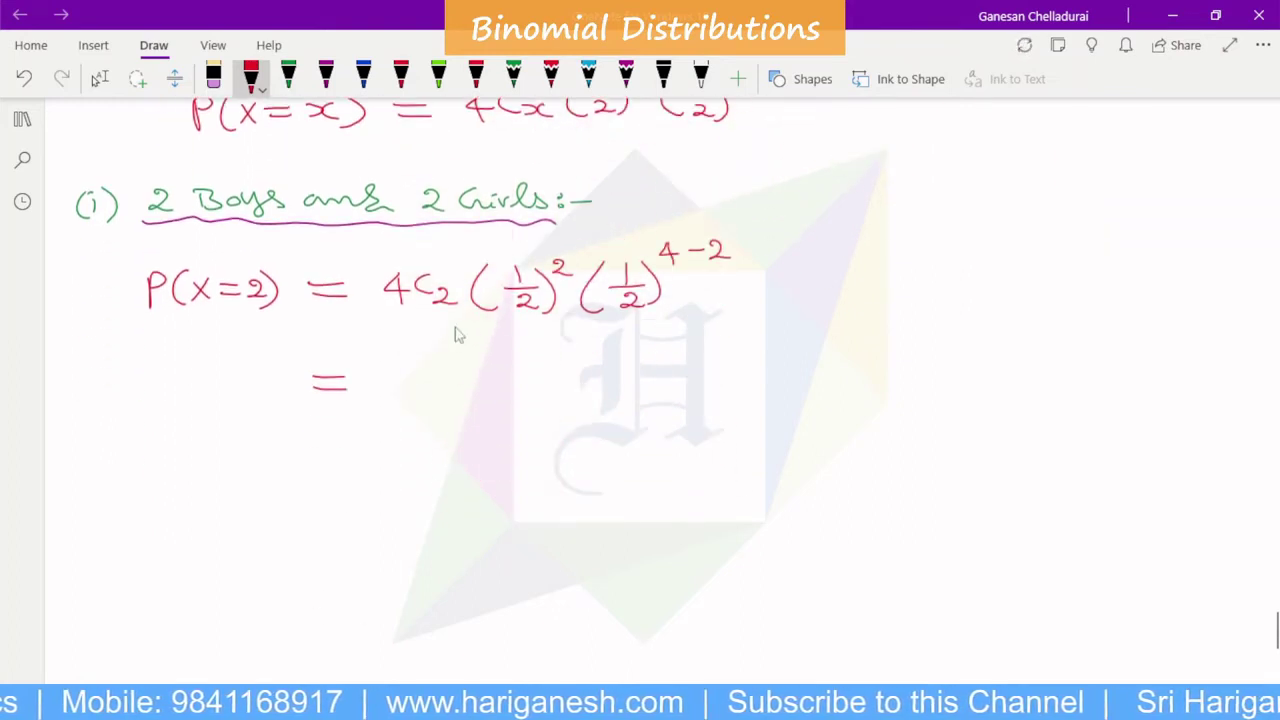
mouse_move(411, 367)
mouse_down()
mouse_move(401, 384)
mouse_move(442, 403)
mouse_move(471, 381)
mouse_move(485, 385)
mouse_move(481, 401)
mouse_up()
drag(494, 362, 496, 402)
drag(521, 360, 517, 404)
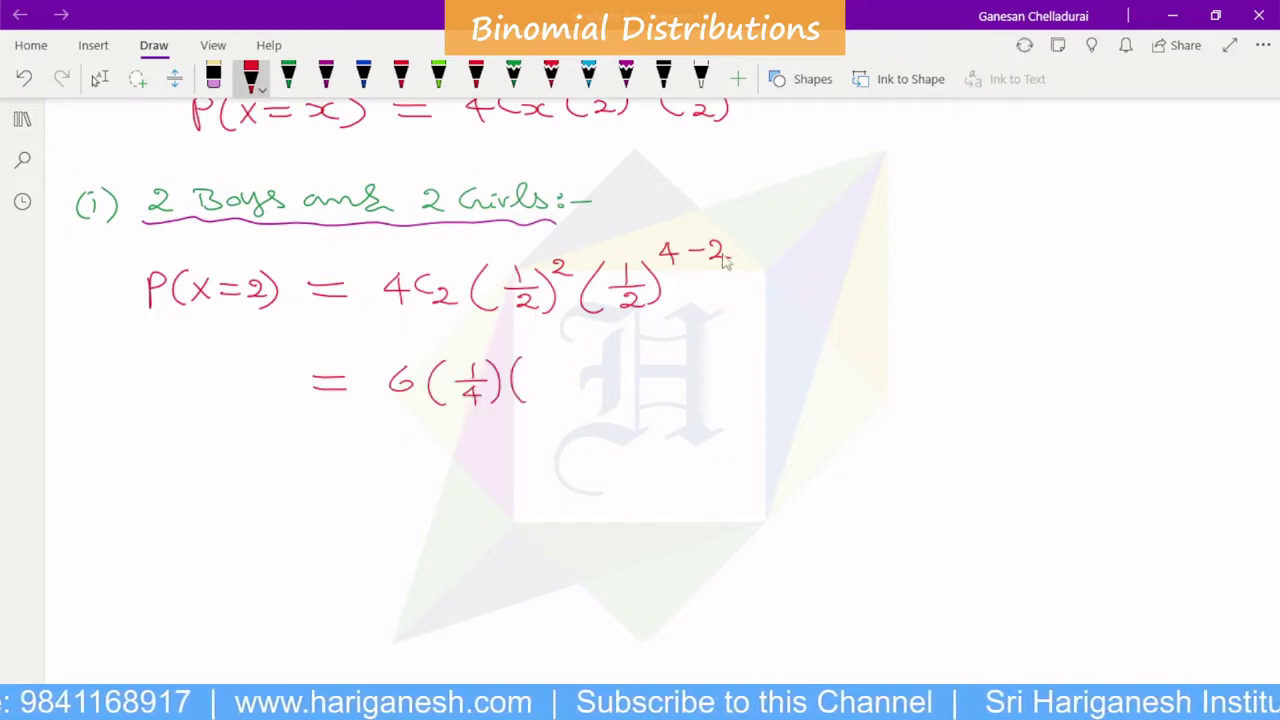
drag(547, 355, 547, 373)
mouse_move(530, 381)
mouse_down()
mouse_move(568, 379)
mouse_move(550, 402)
mouse_up()
drag(570, 350, 572, 404)
Finish the working with = 6/16 = 3/8
mouse_move(318, 475)
mouse_down()
mouse_move(352, 474)
mouse_move(354, 486)
mouse_up()
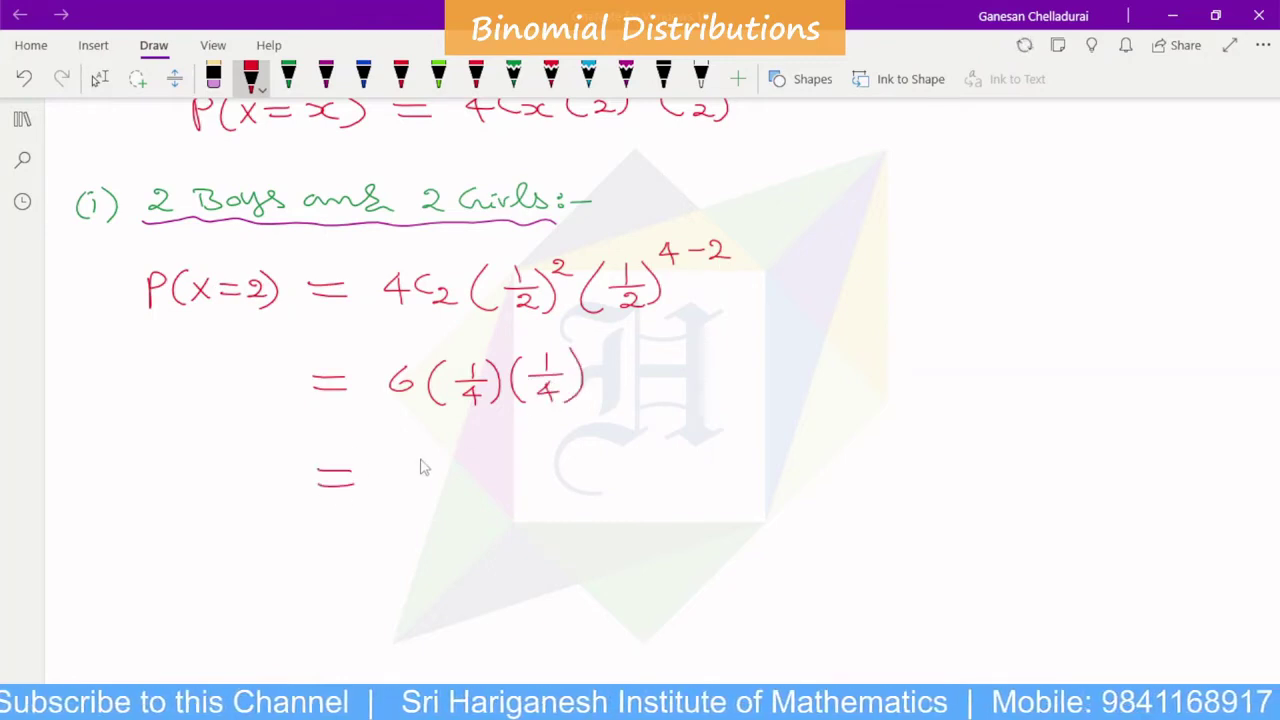
drag(426, 451, 412, 466)
mouse_move(393, 482)
mouse_down()
mouse_move(441, 482)
mouse_move(405, 511)
mouse_move(417, 503)
mouse_up()
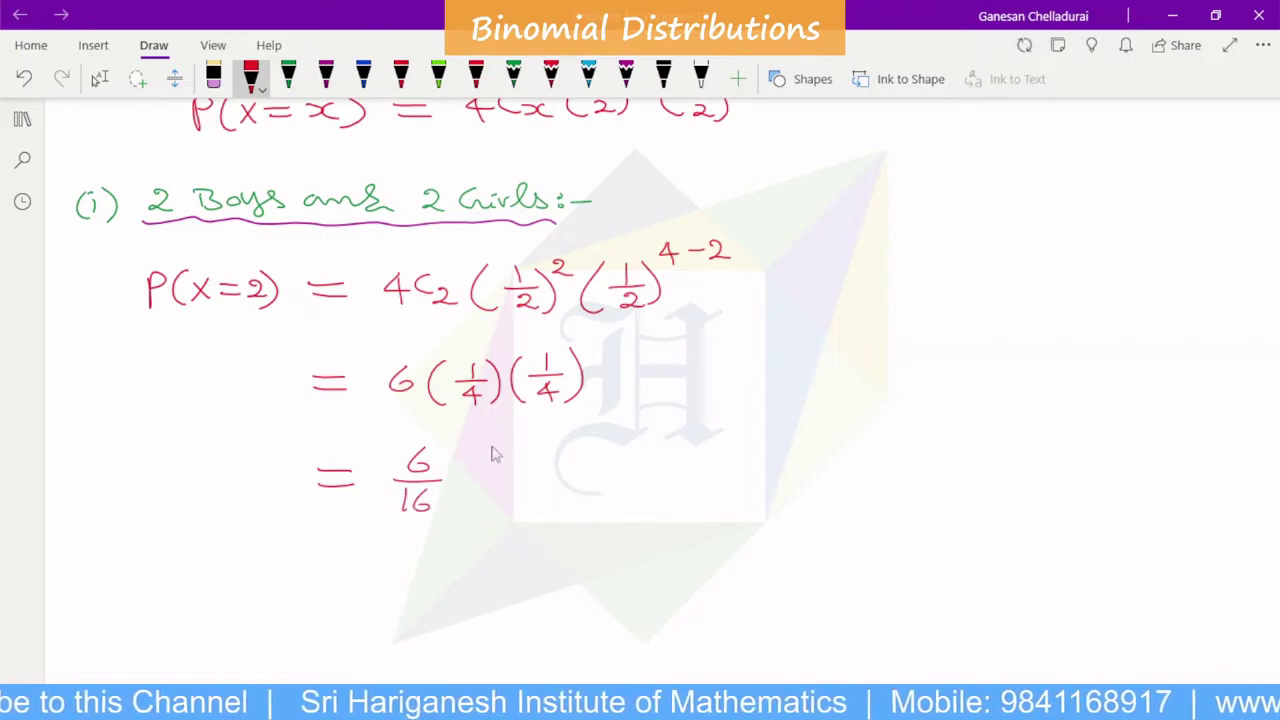
drag(483, 478, 520, 477)
mouse_move(485, 488)
mouse_down()
mouse_move(586, 468)
mouse_move(566, 478)
mouse_up()
drag(552, 484, 605, 487)
drag(582, 503, 577, 498)
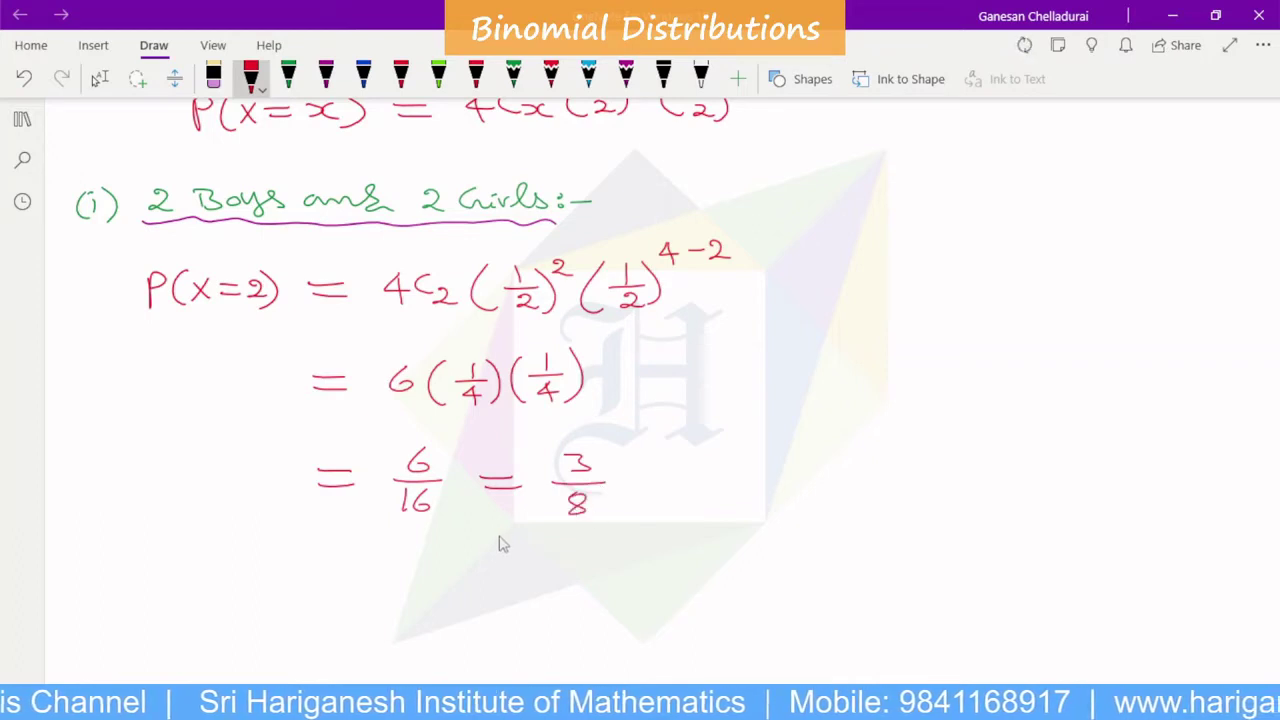